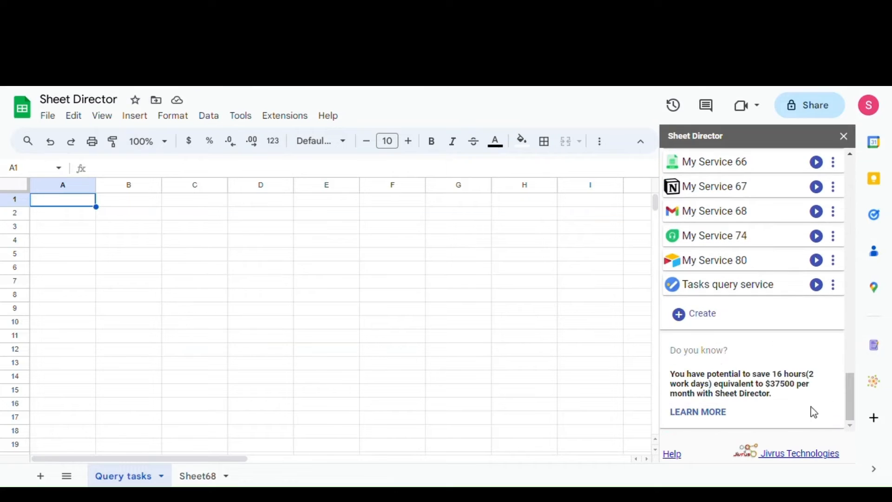
Create a new service and choose Google Task as its application
click(696, 316)
scroll(697, 312, up, 10)
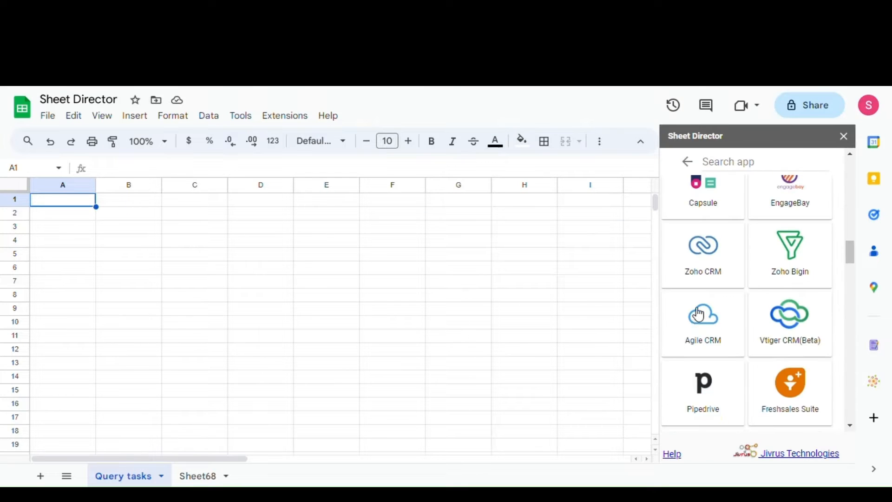
scroll(716, 300, up, 5)
scroll(734, 309, up, 3)
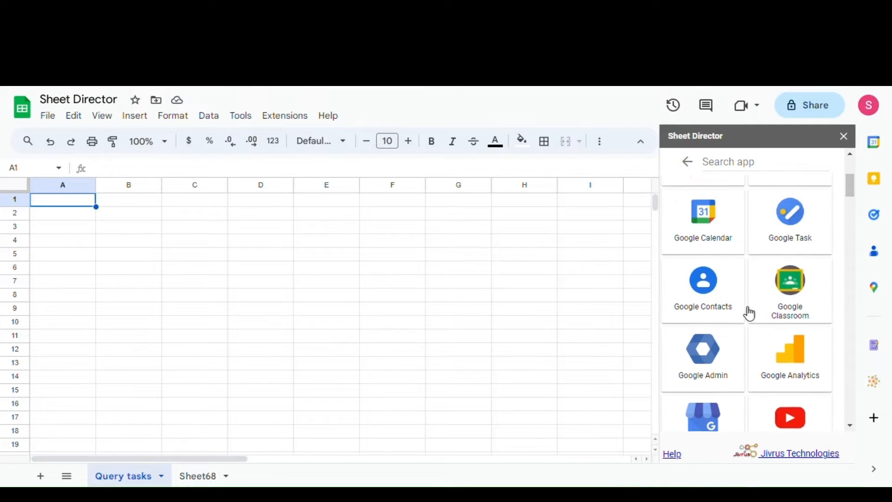
click(776, 293)
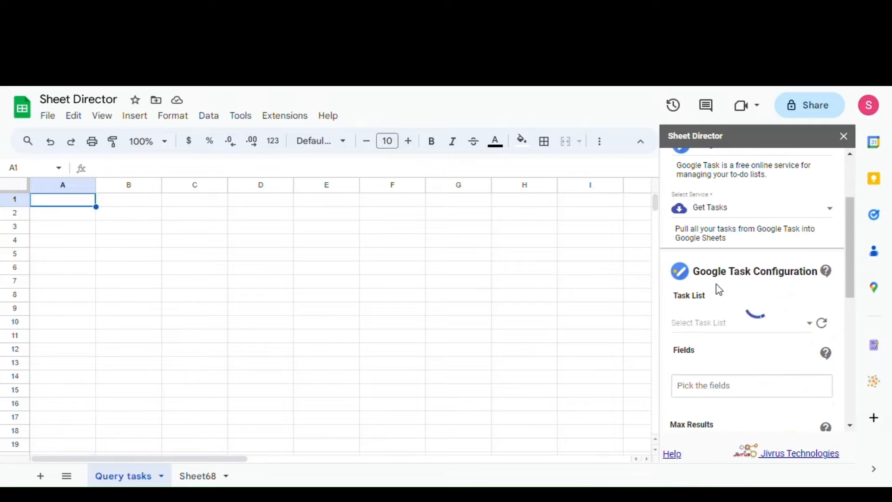
Replace the new service's name with "Tasks Query Service"
scroll(720, 289, up, 3)
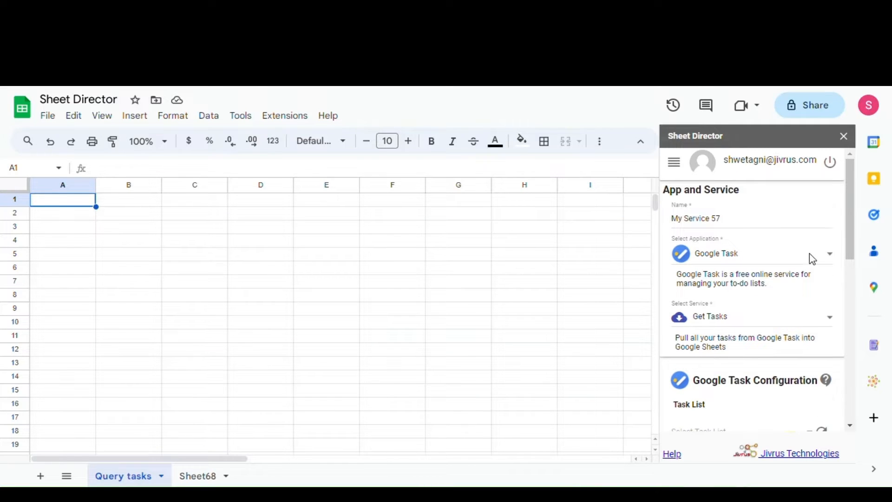
drag(746, 221, 639, 232)
text(Tasks Quer)
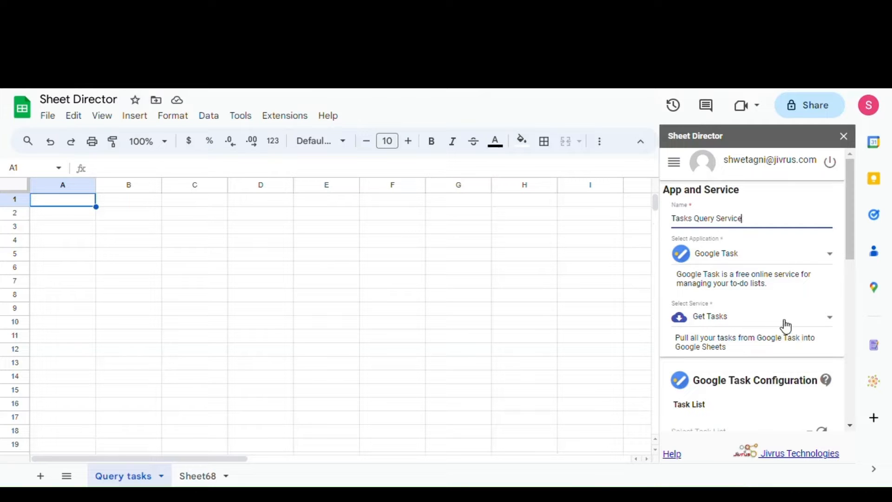
Choose My Tasks as the task list for the Get Tasks service
scroll(782, 325, down, 3)
scroll(745, 343, down, 2)
click(748, 304)
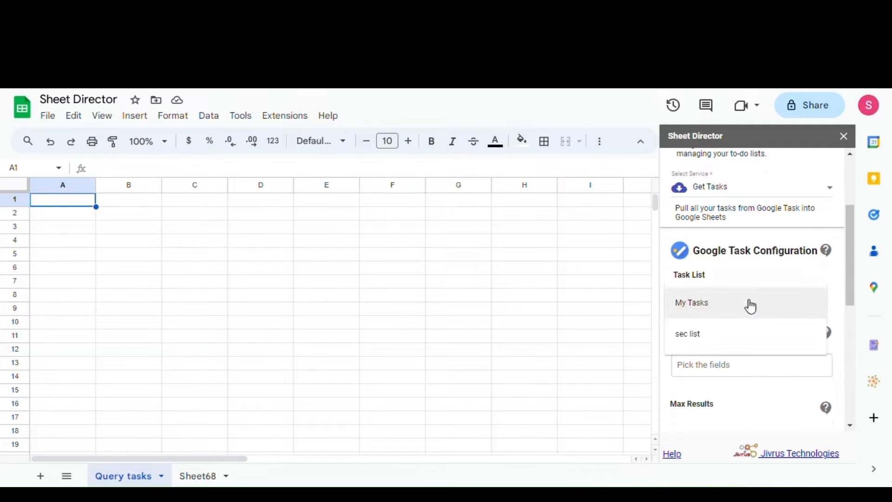
click(708, 305)
Add the fields Id, Title, Notes, SelfLink, Updated, Status, Due, Kind, Parent, Etag and Position to the query
scroll(741, 332, down, 2)
click(748, 304)
click(729, 320)
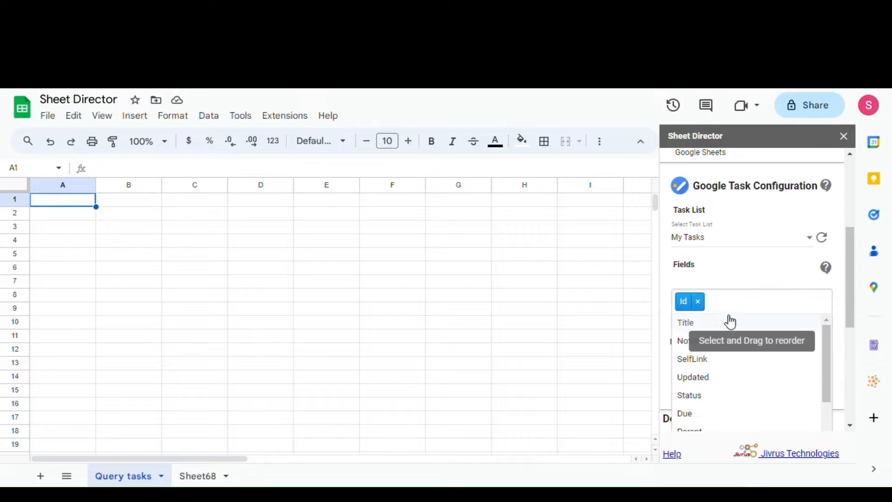
click(725, 321)
click(724, 322)
click(713, 323)
click(707, 343)
click(708, 346)
click(706, 363)
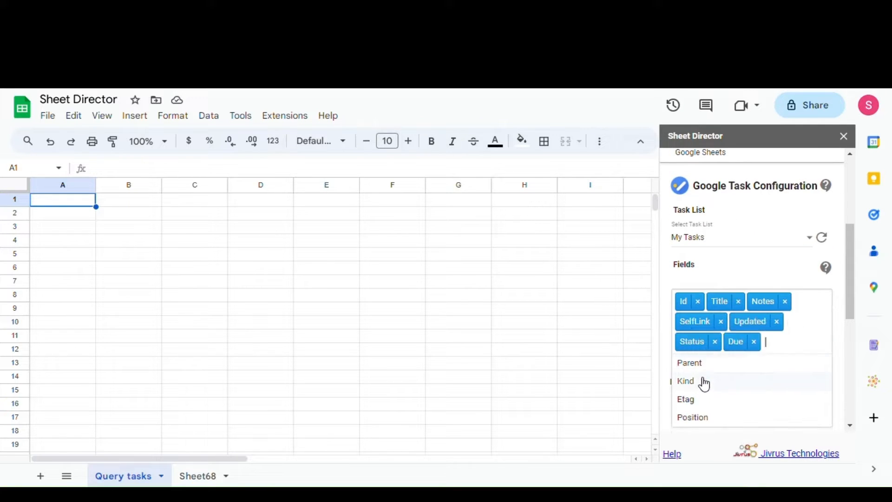
click(701, 380)
click(701, 388)
click(701, 383)
click(701, 390)
Set the maximum results to 100 and choose the Query tasks sheet as the destination
scroll(713, 285, down, 4)
scroll(712, 284, down, 1)
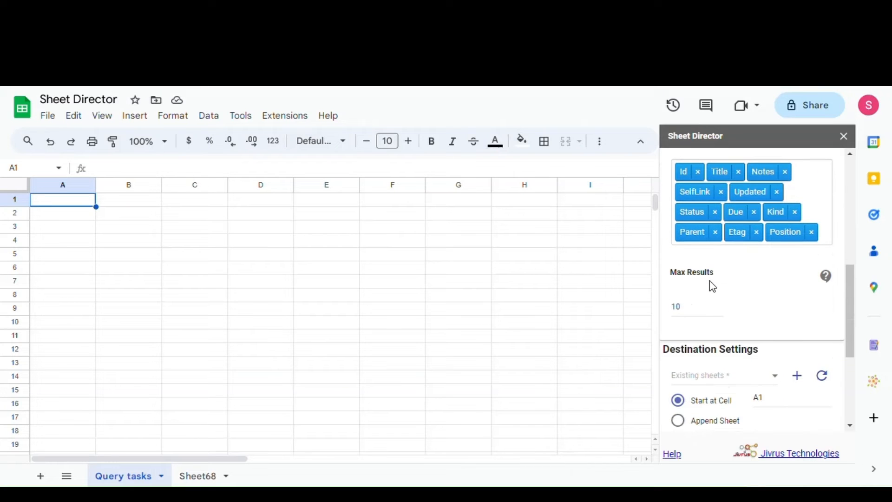
click(709, 308)
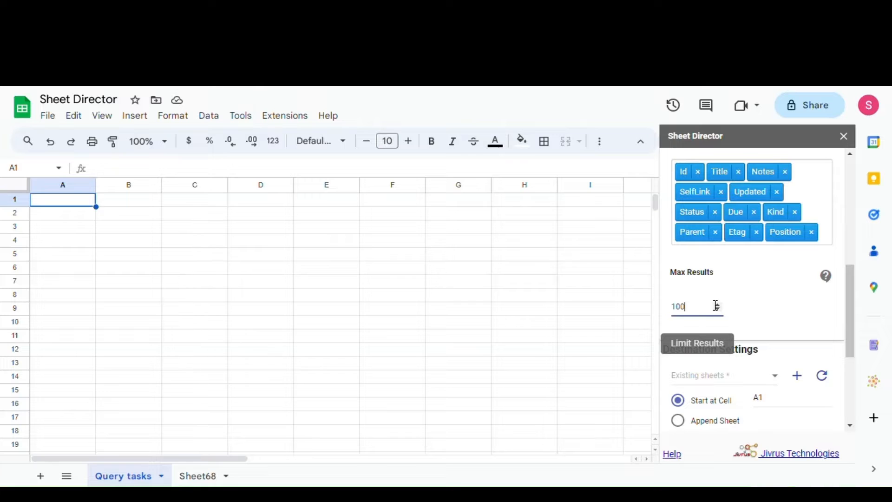
scroll(716, 305, down, 3)
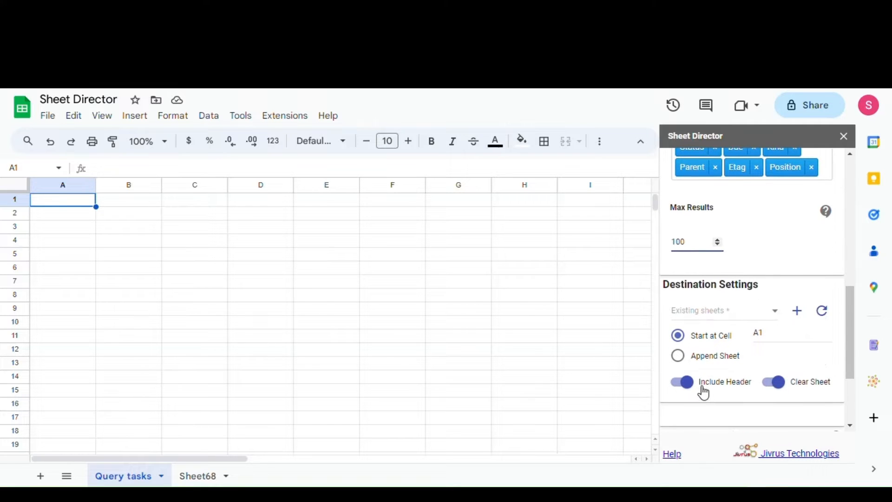
click(723, 318)
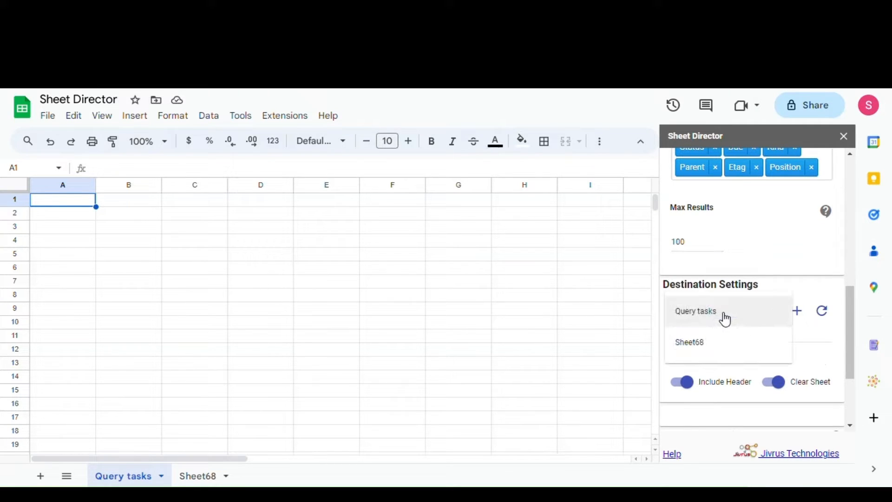
click(725, 320)
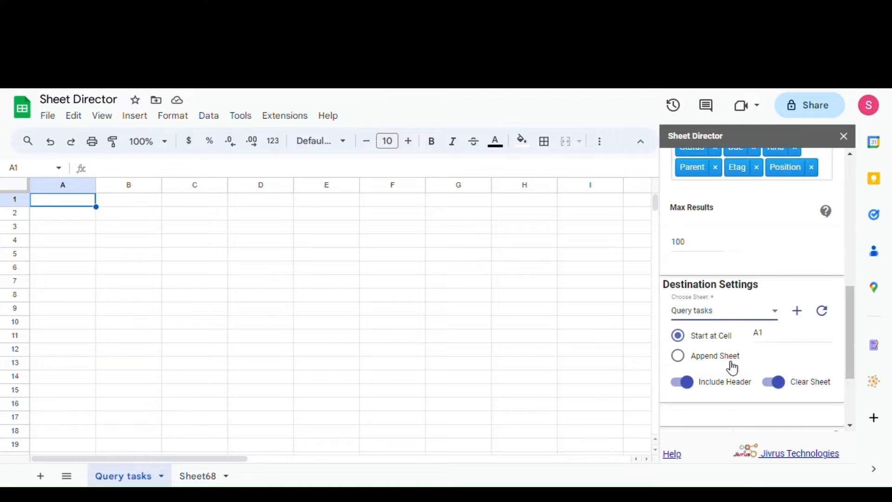
Switch the Include Header and Clear Sheet options off and back on in the destination settings
scroll(737, 387, down, 3)
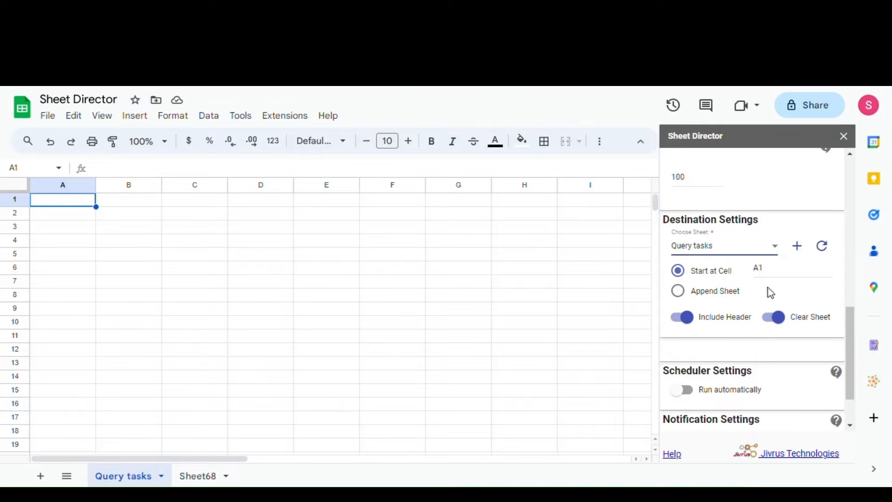
click(778, 275)
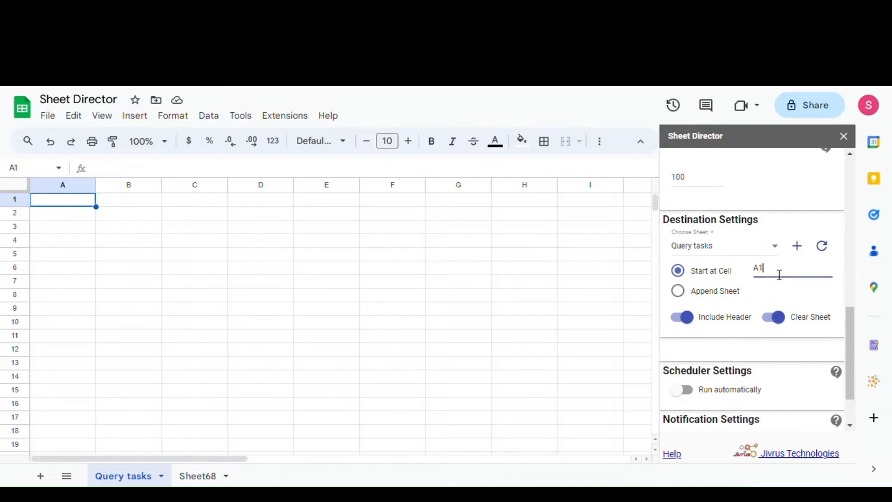
click(693, 326)
click(694, 326)
click(789, 324)
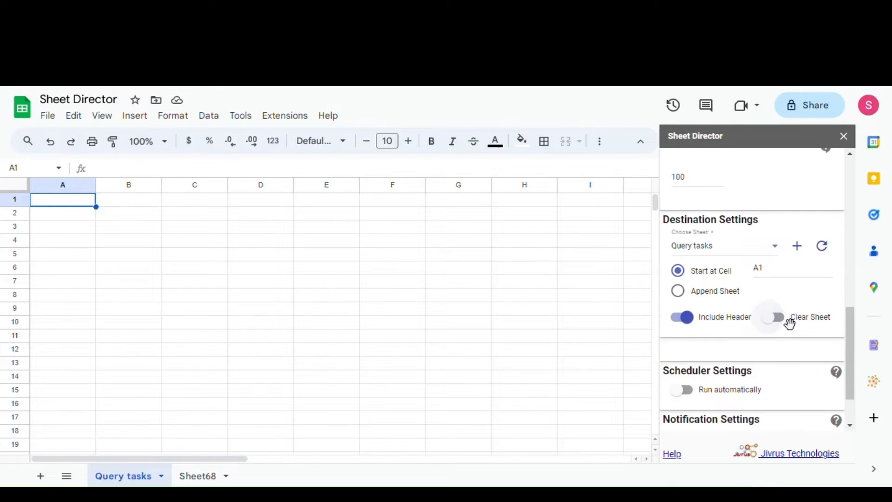
click(788, 322)
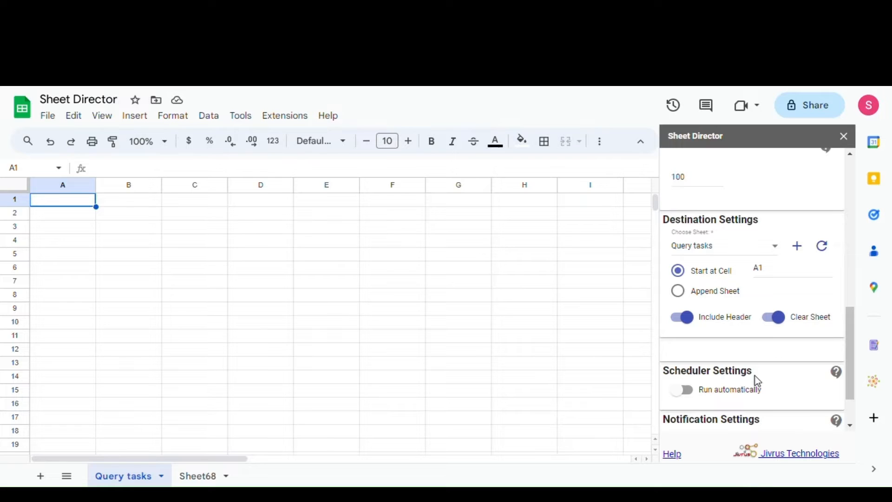
Execute the configured task query service
scroll(755, 377, down, 2)
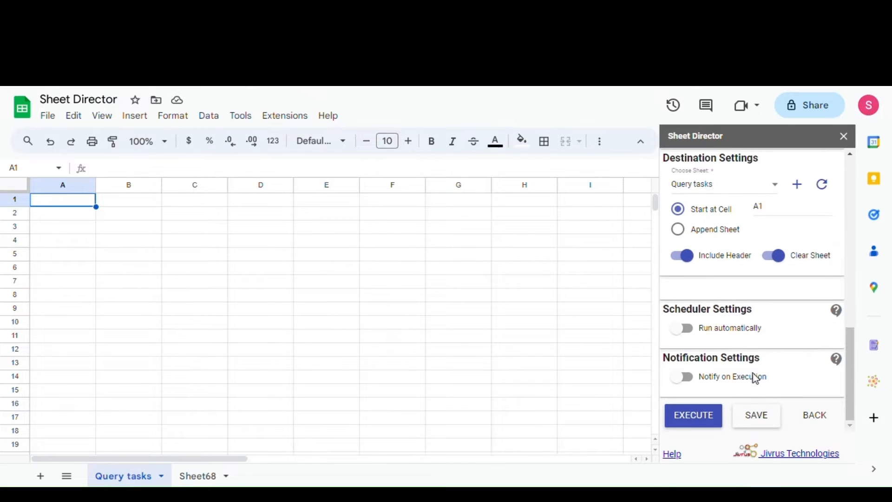
click(711, 417)
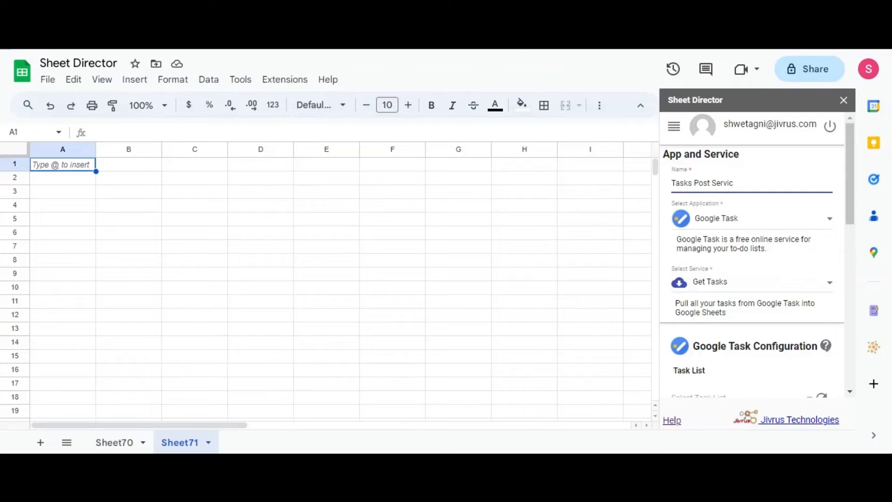
Finish naming the second service "Tasks Post Service" and set its service type to Post Tasks
text(e)
click(740, 283)
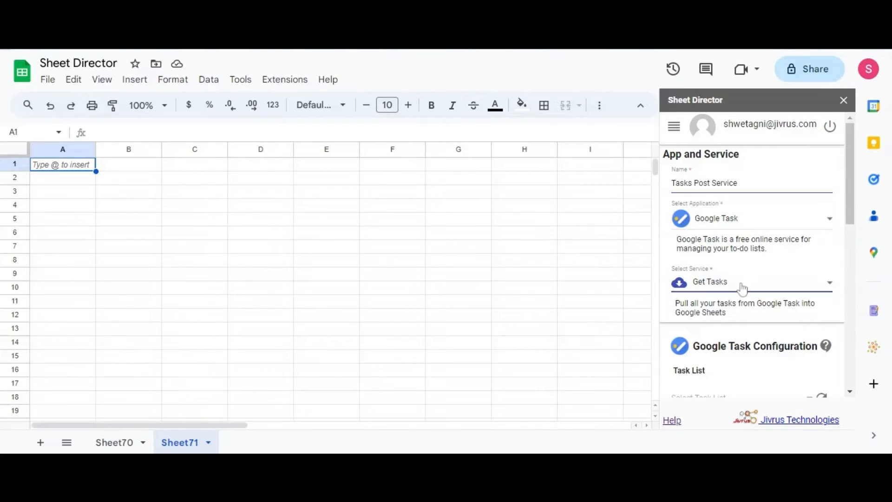
click(737, 321)
Choose My Tasks as the target task list and apply the ready-made template
scroll(738, 322, down, 3)
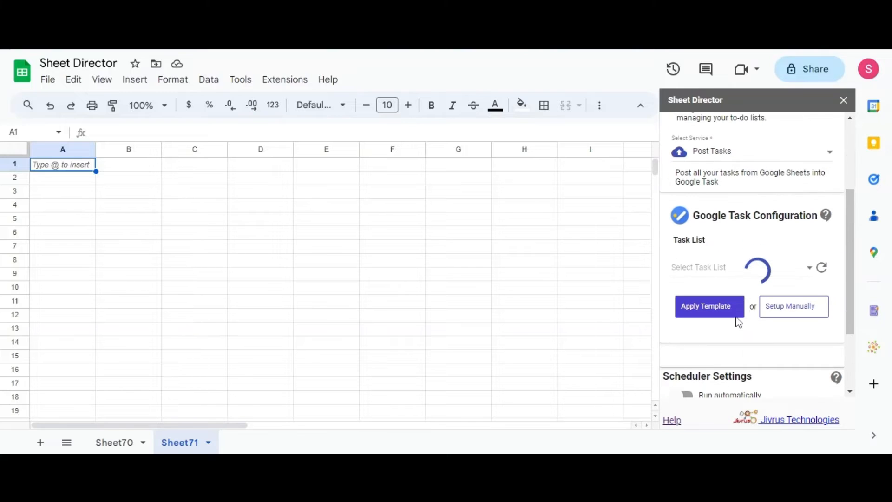
click(737, 261)
click(735, 272)
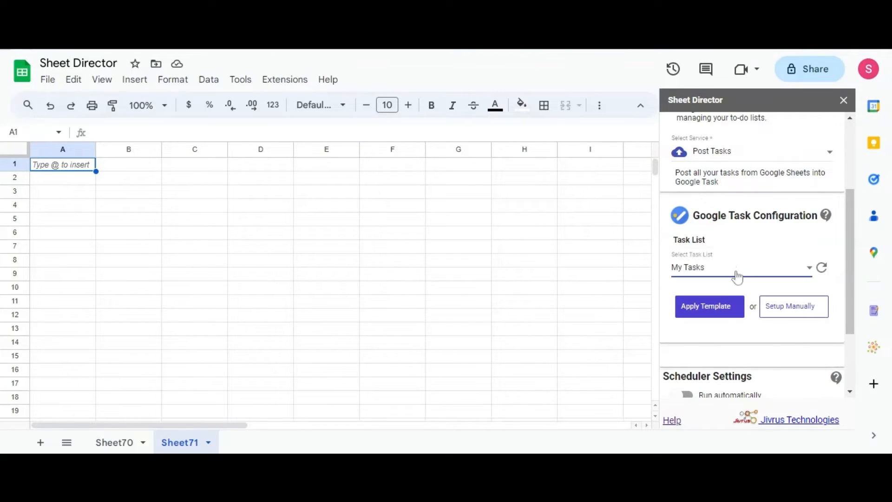
scroll(742, 330, down, 2)
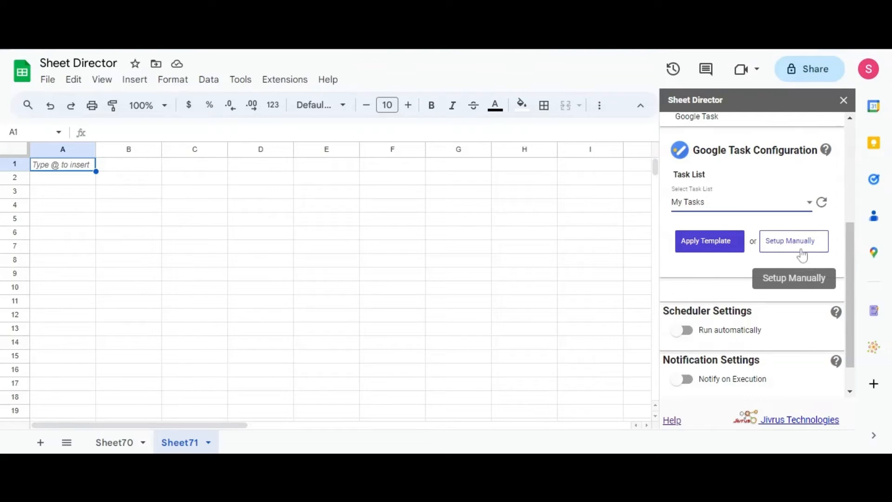
click(705, 246)
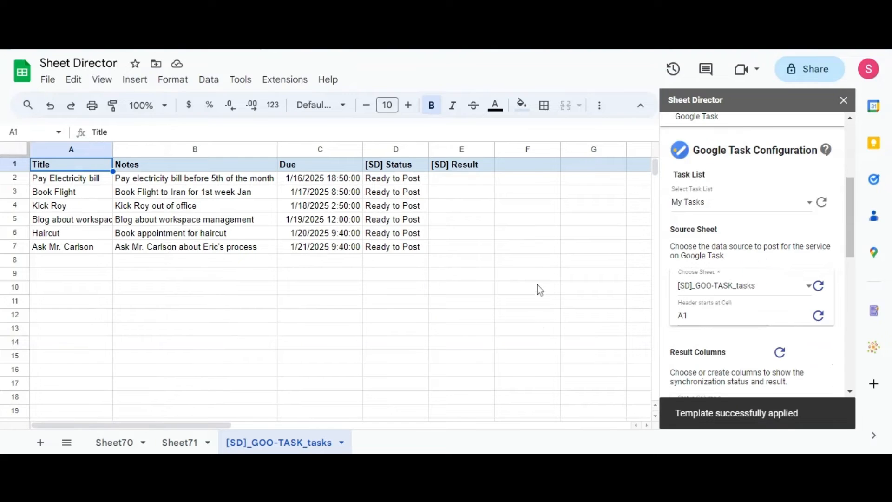
Examine the template's source sheet, its [SD] Status and [SD] Result columns, and the status column choices
scroll(740, 324, down, 6)
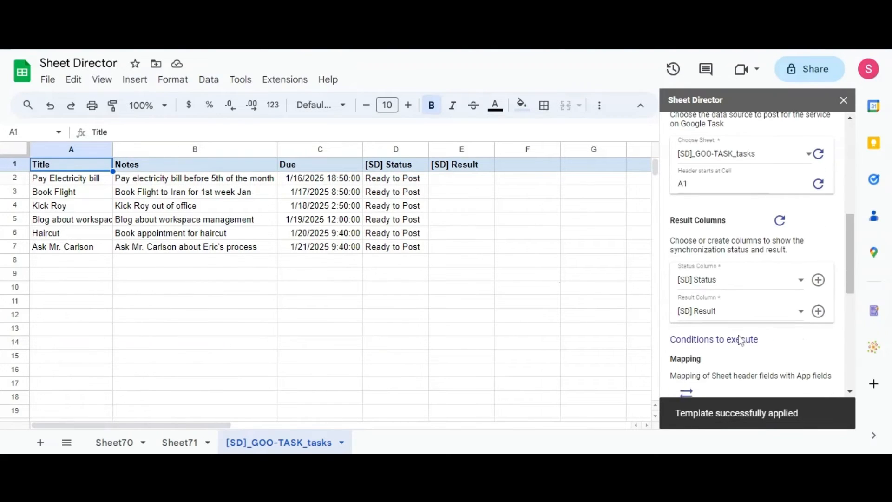
scroll(730, 330, up, 3)
scroll(730, 330, down, 3)
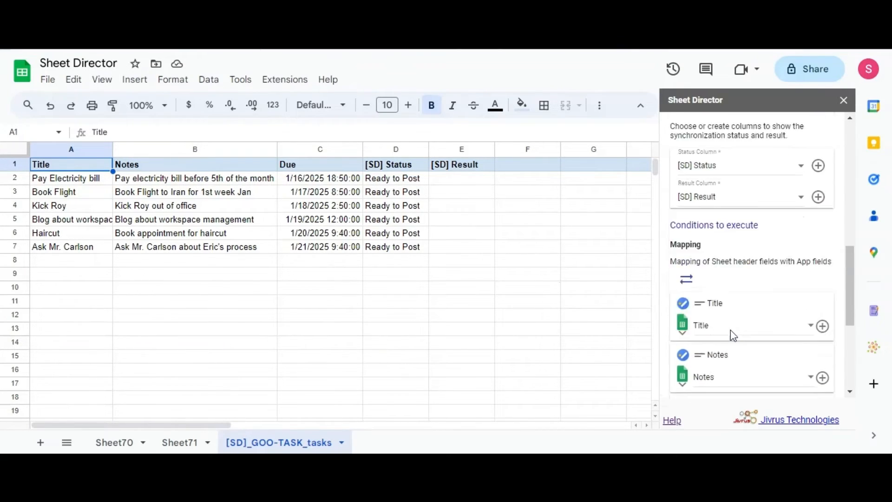
scroll(706, 297, up, 3)
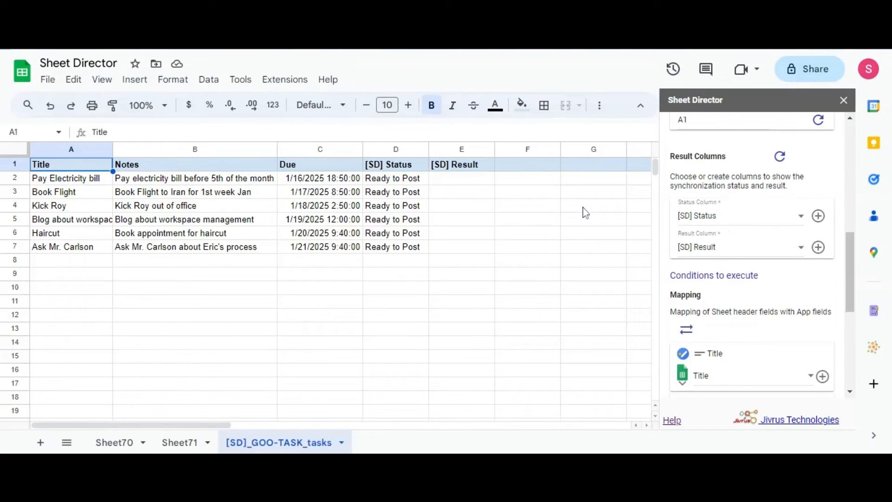
click(392, 167)
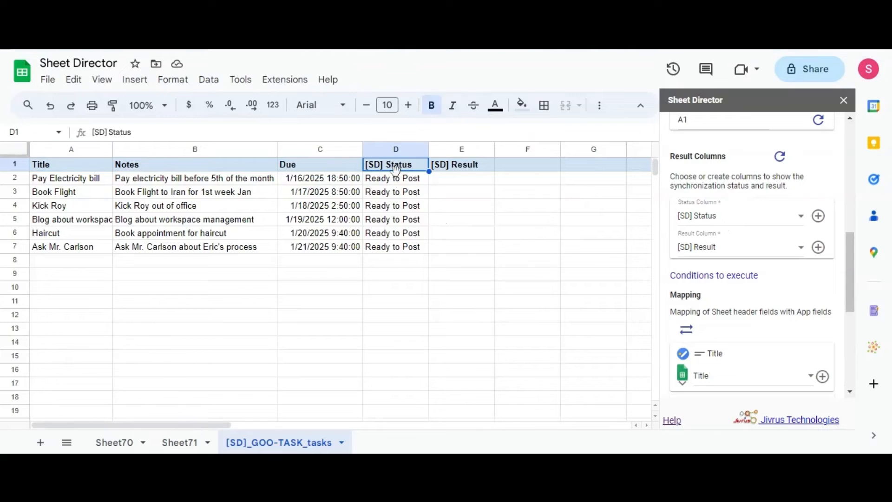
click(457, 171)
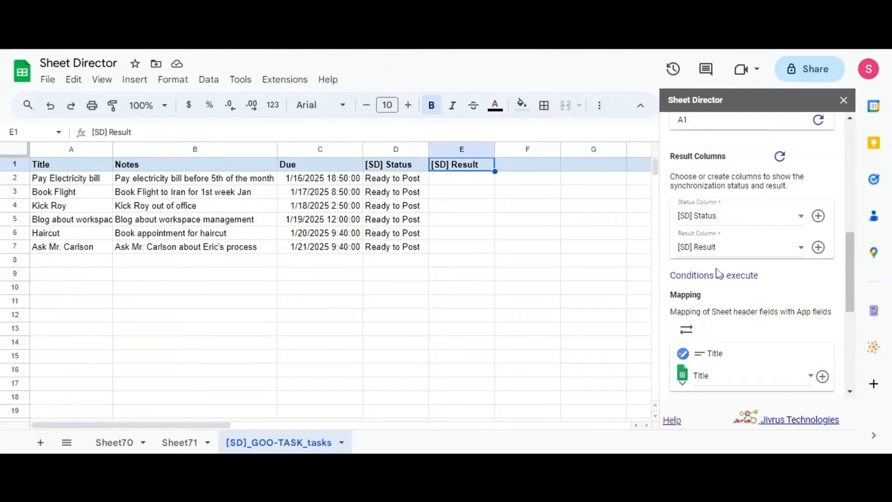
click(734, 231)
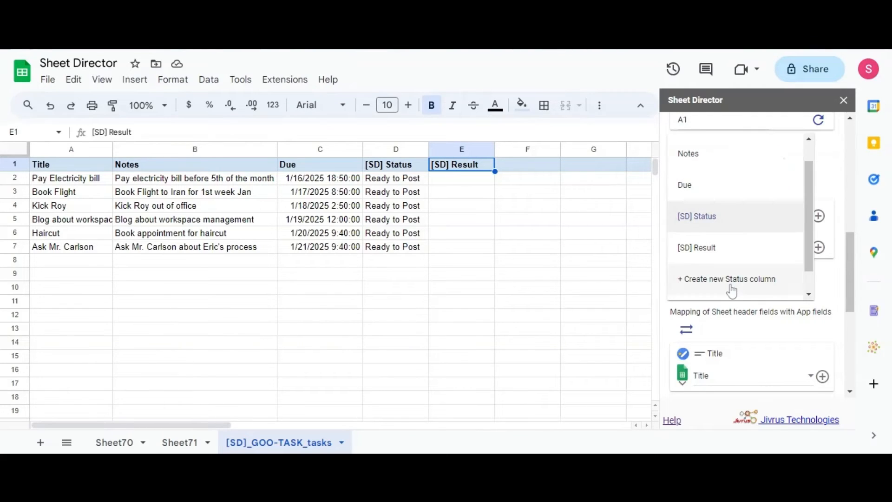
click(826, 277)
Review the mapping of sheet headers to Google Task fields and the columns available for Due
scroll(818, 294, down, 3)
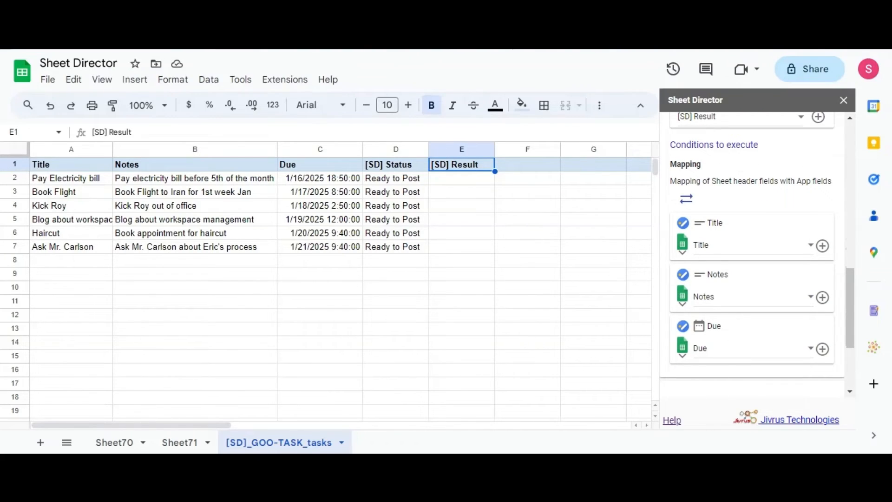
scroll(735, 300, down, 2)
click(734, 284)
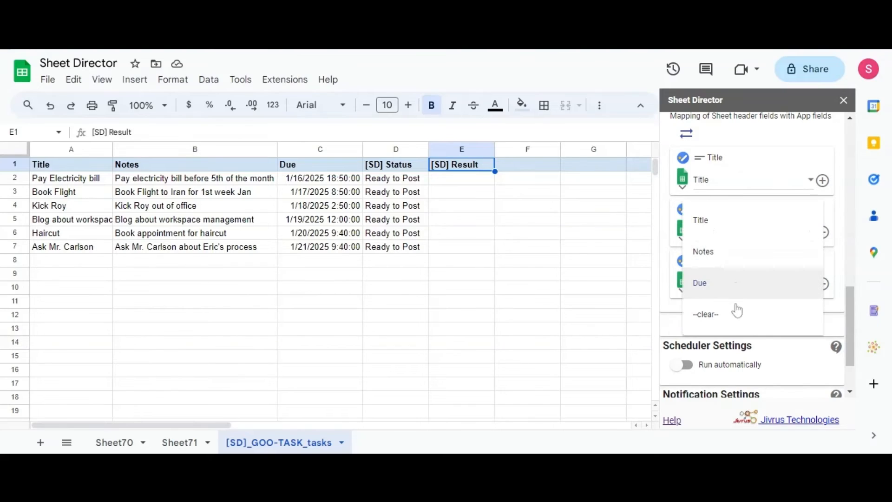
click(835, 329)
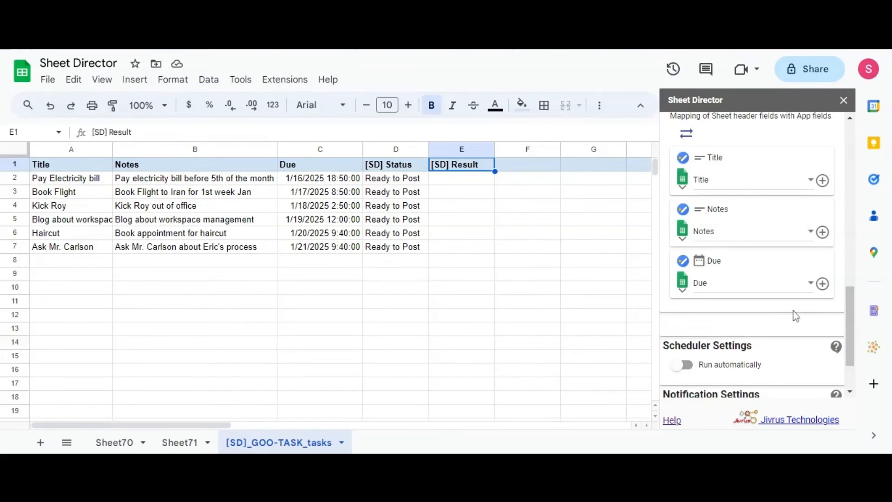
Execute the post service and post the ready task records to Google Task
scroll(793, 311, down, 2)
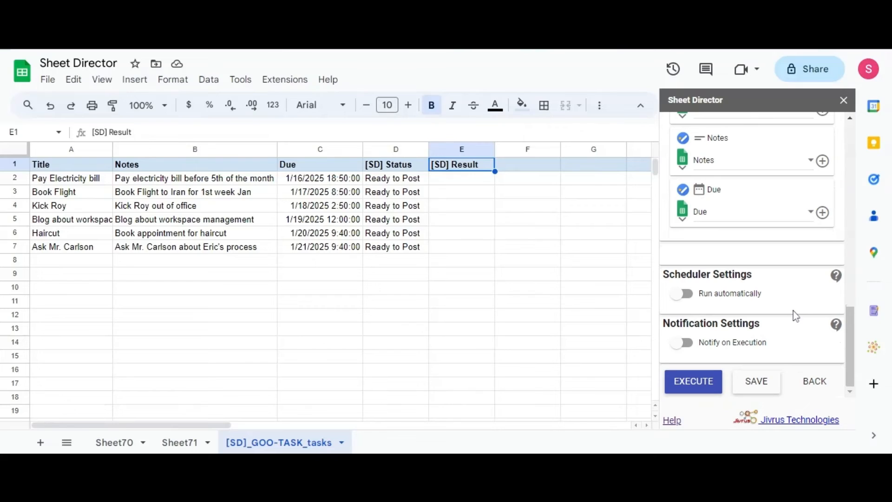
click(707, 385)
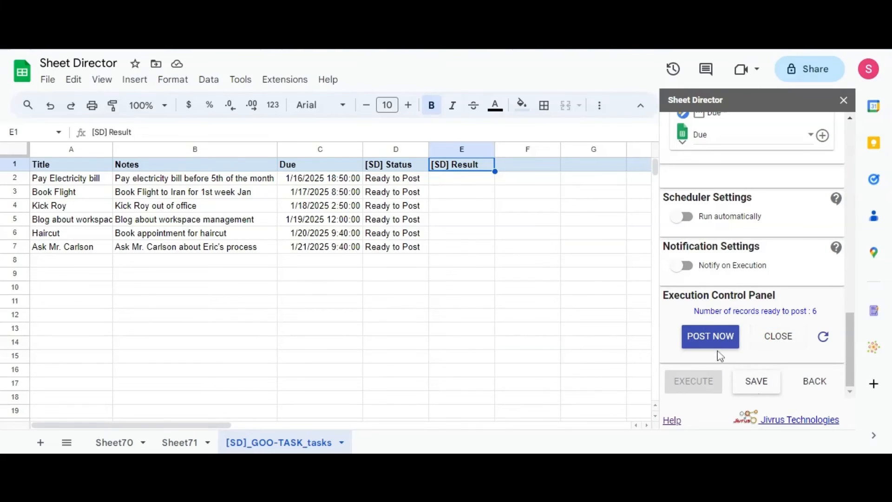
click(720, 346)
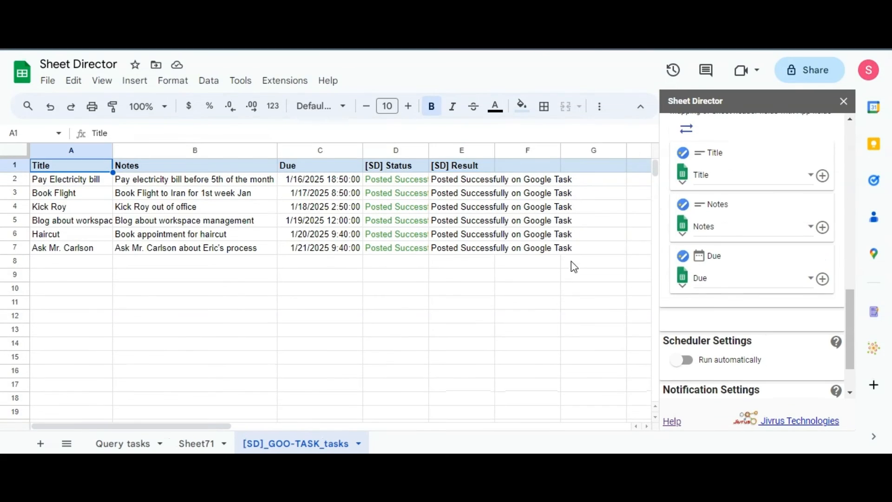
Check the posted tasks in the My Tasks list of Google Tasks, and close the list
click(873, 180)
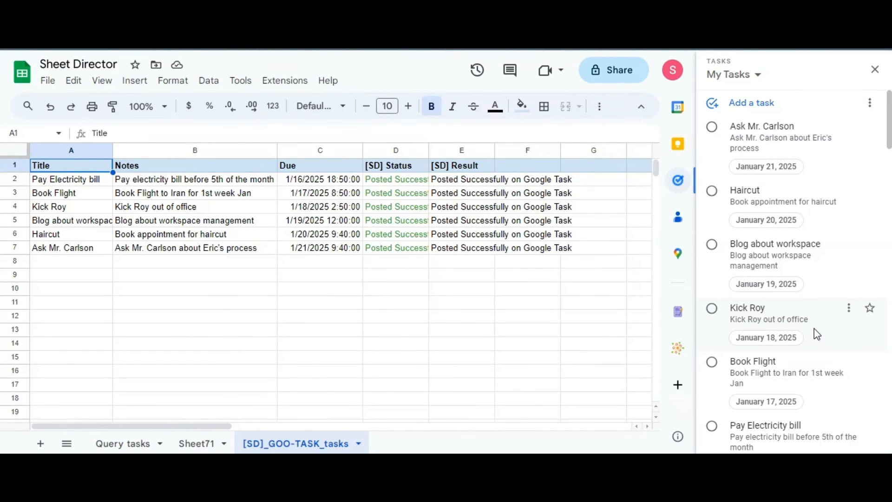
click(875, 70)
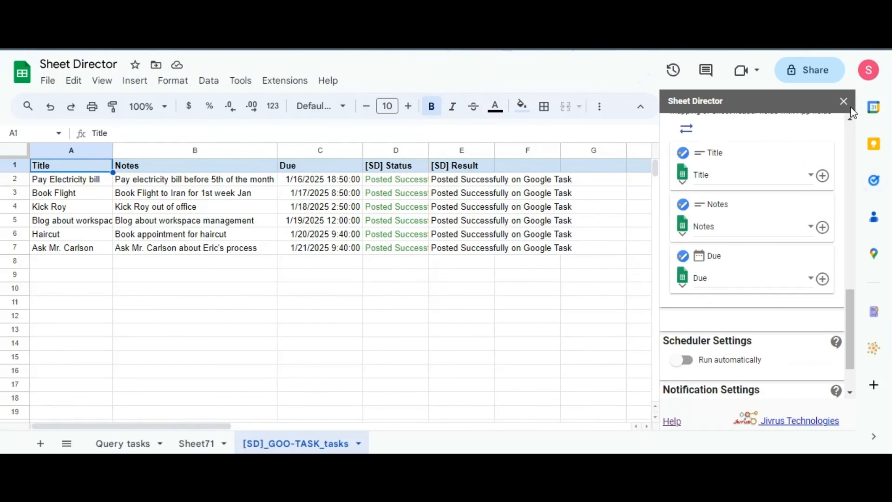